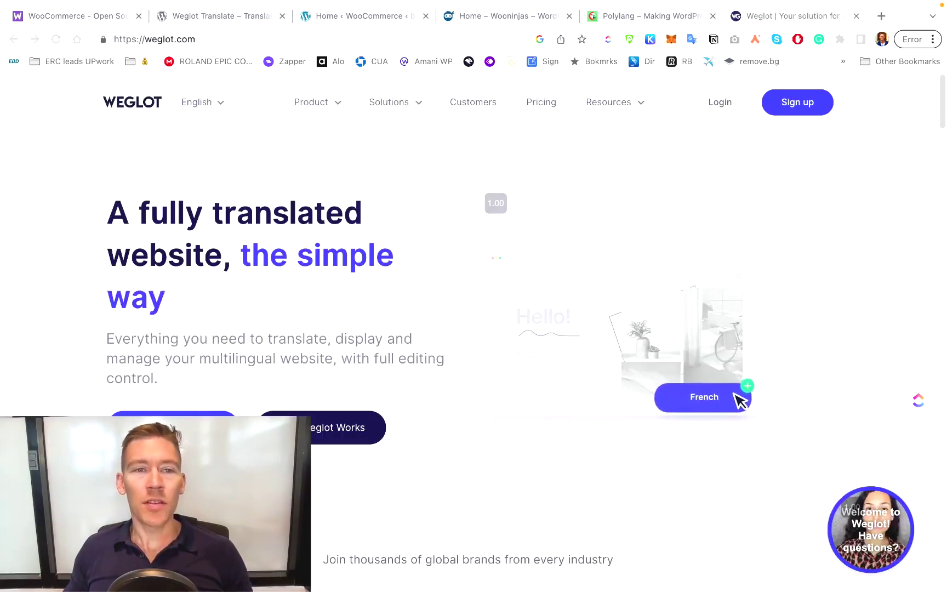
# Install and activate the WooCommerce Multilingual & Multicurrency plugin from the WPML search results
pyautogui.click(636, 16)
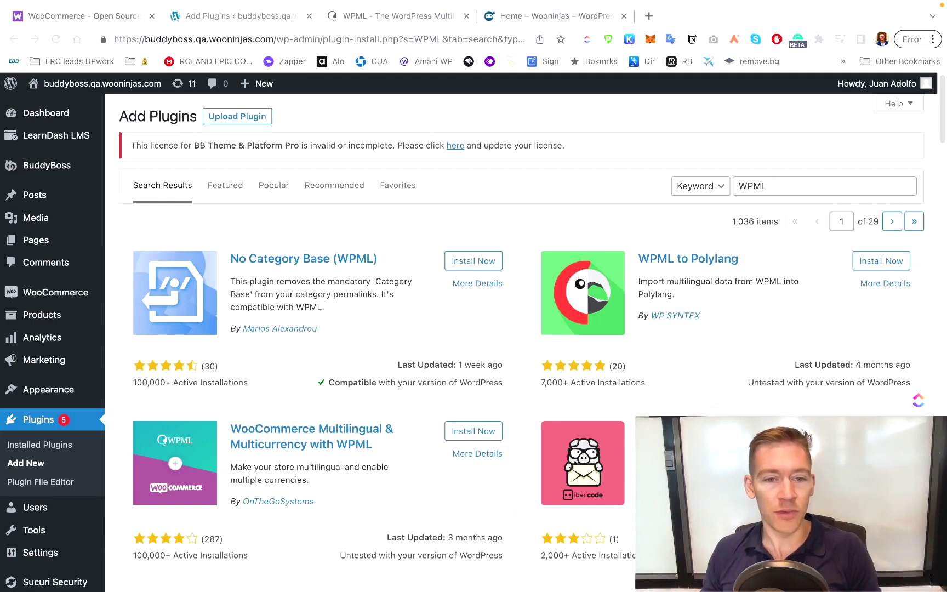
pyautogui.click(471, 432)
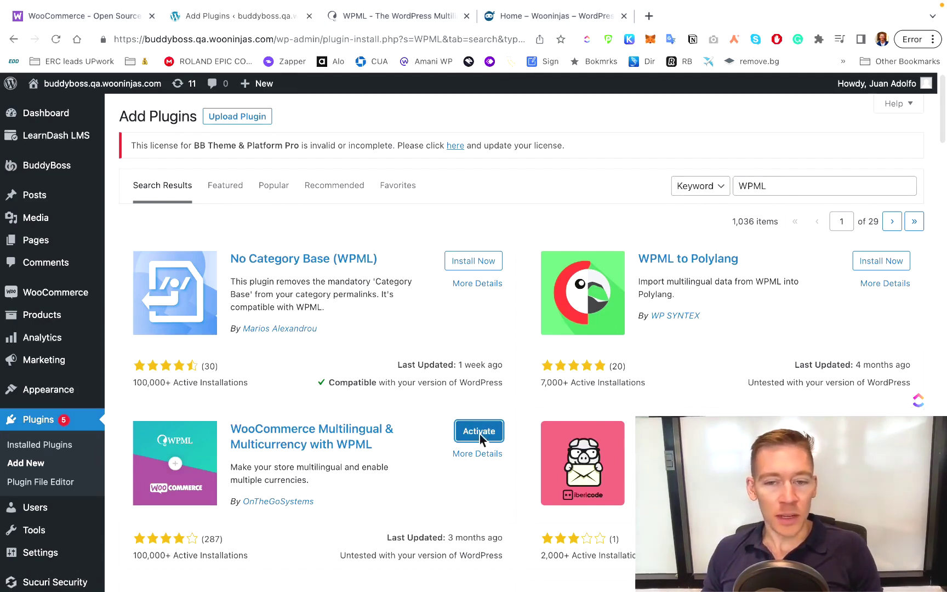
pyautogui.click(480, 433)
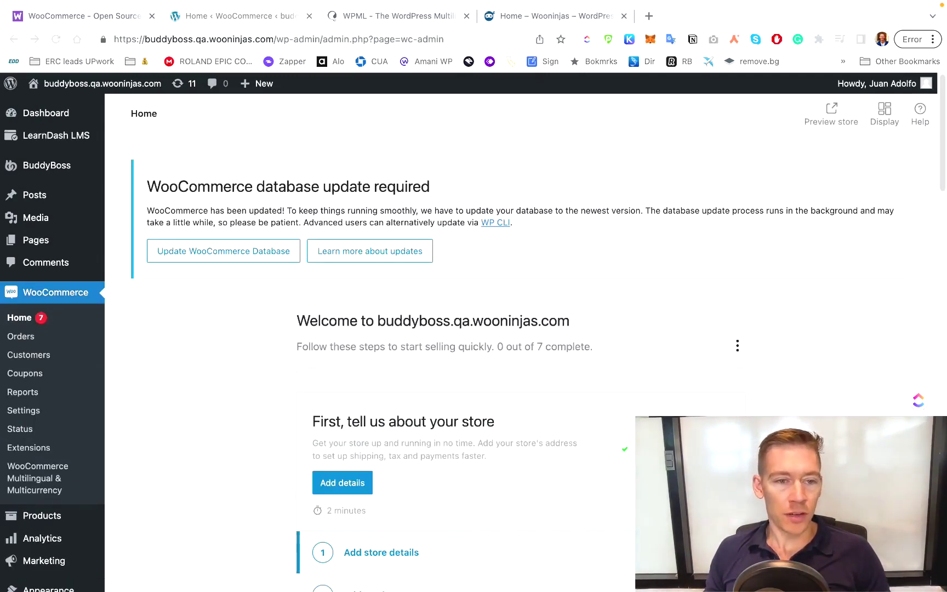
# Review WooCommerce currency options (US dollar, left position, 2 decimals), then go to multicurrency configuration
pyautogui.click(25, 412)
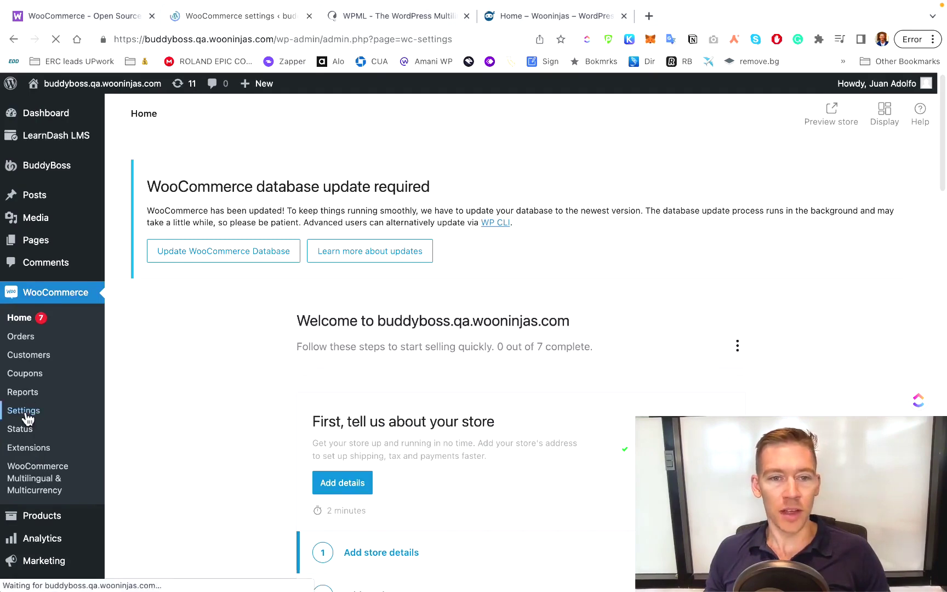
pyautogui.scroll(-2, 216, 388)
pyautogui.scroll(-10, 216, 390)
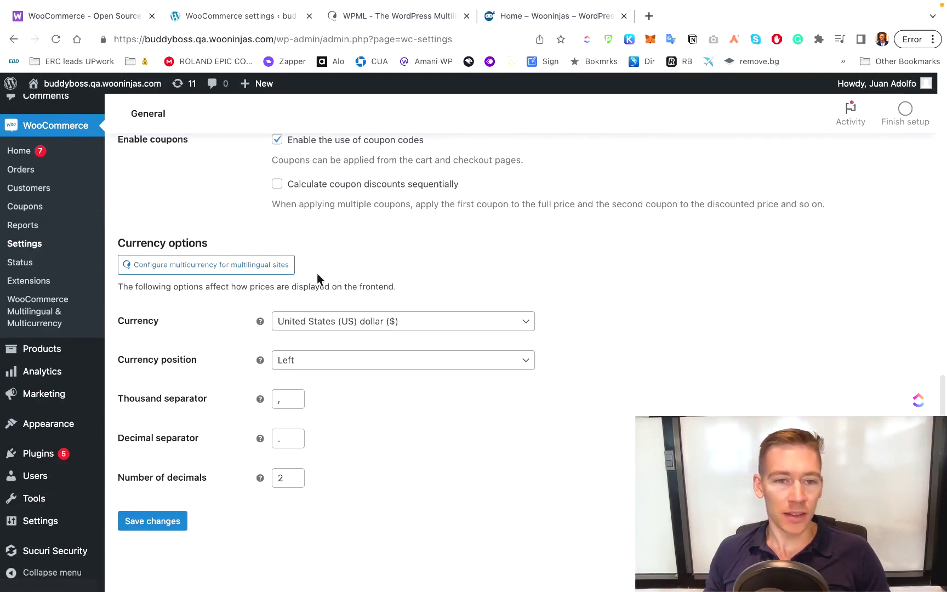
pyautogui.click(221, 274)
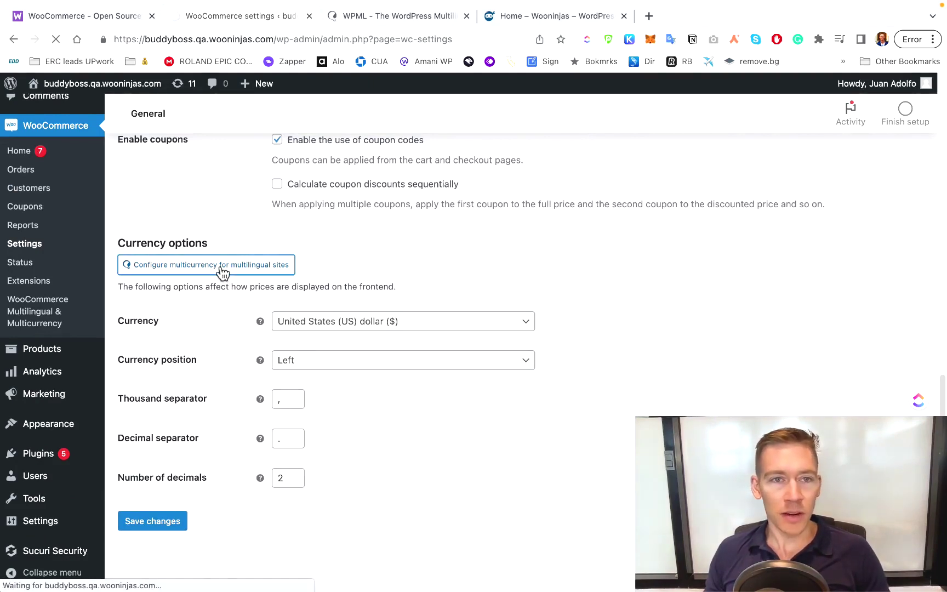
# Enable multicurrency mode with currencies shown by client location
pyautogui.click(360, 228)
pyautogui.click(358, 325)
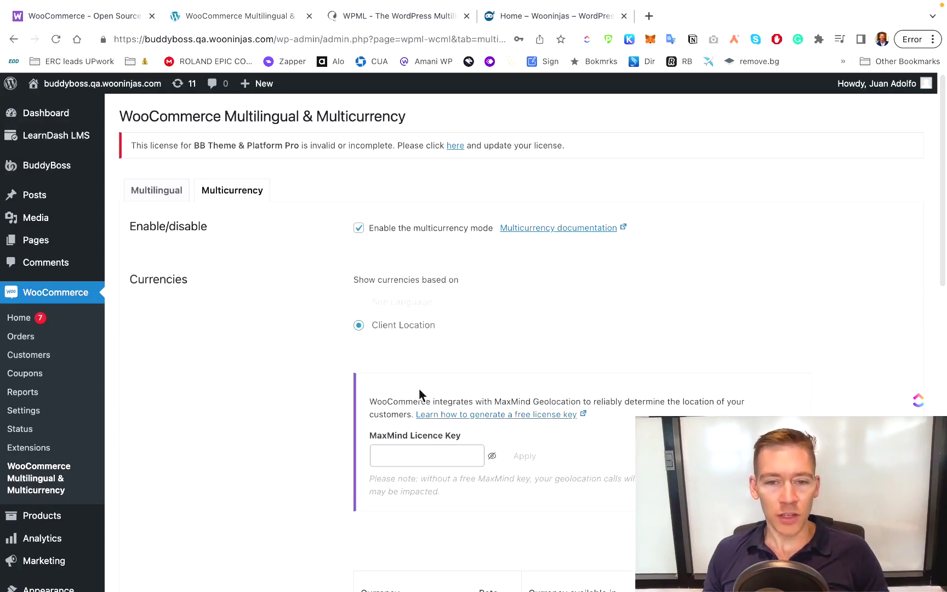
pyautogui.click(426, 453)
pyautogui.click(301, 375)
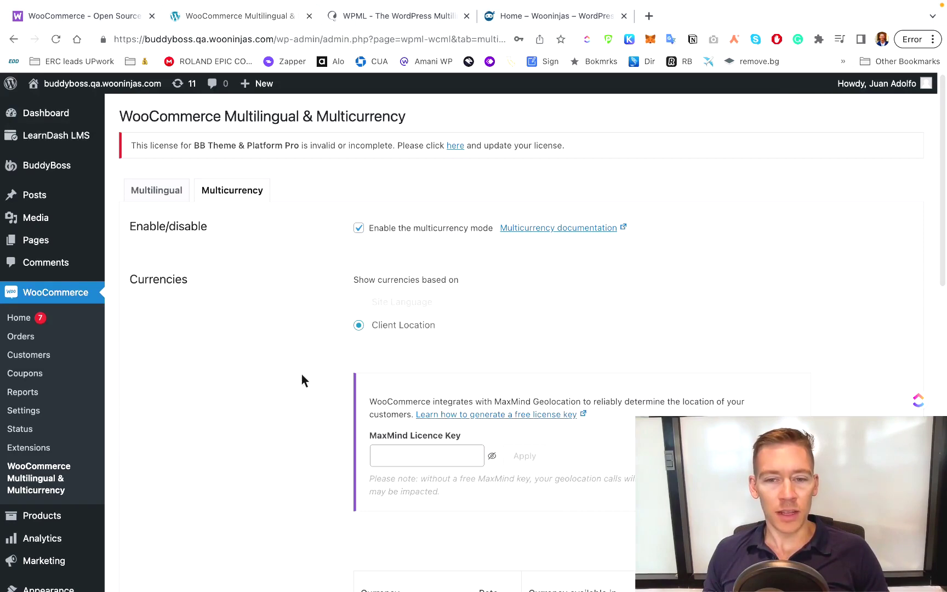
pyautogui.scroll(-4, 349, 378)
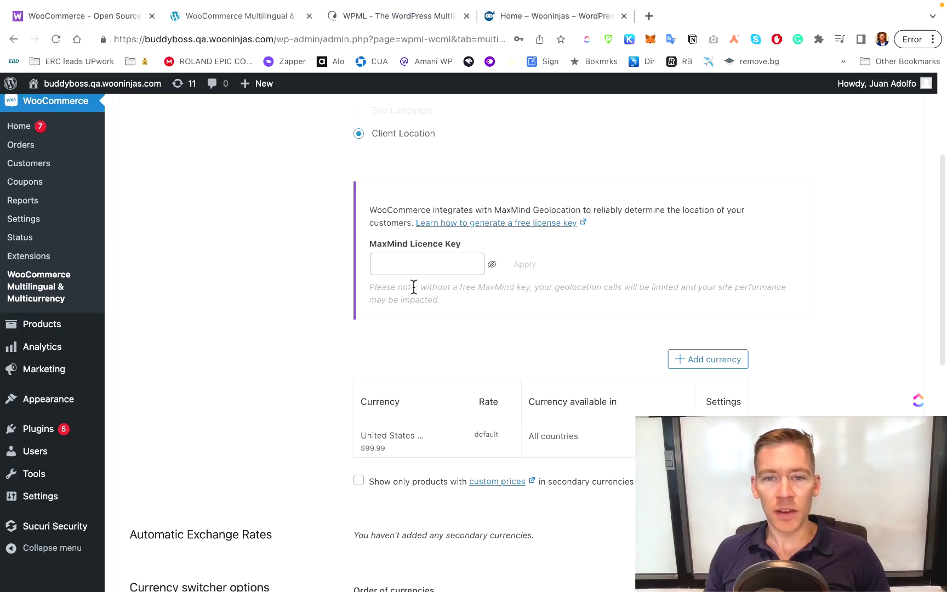
pyautogui.moveTo(420, 292); pyautogui.dragTo(442, 302)
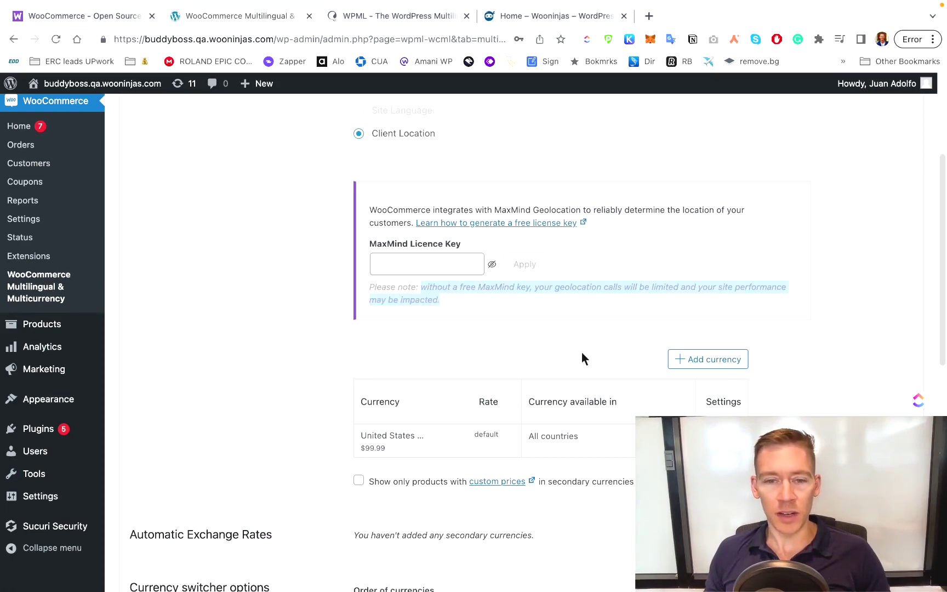
pyautogui.scroll(-2, 548, 340)
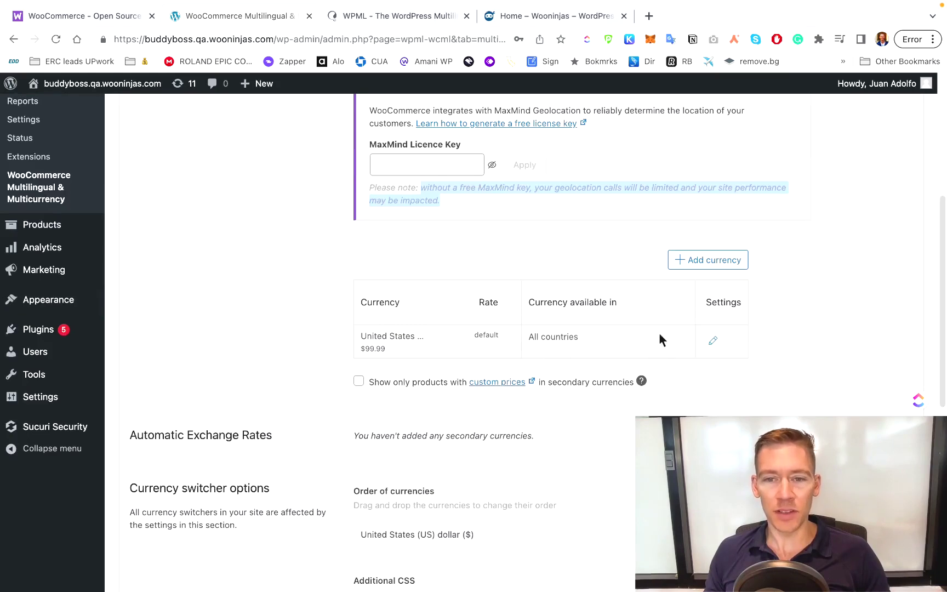
# Add Euro and Singapore dollar as secondary currencies alongside US dollar
pyautogui.click(716, 263)
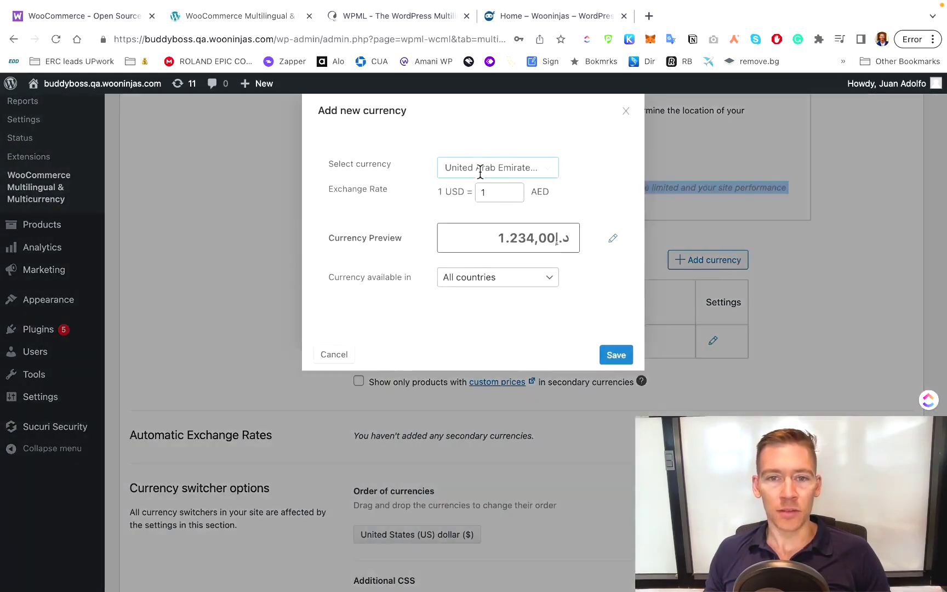
pyautogui.click(480, 172)
pyautogui.write('e')
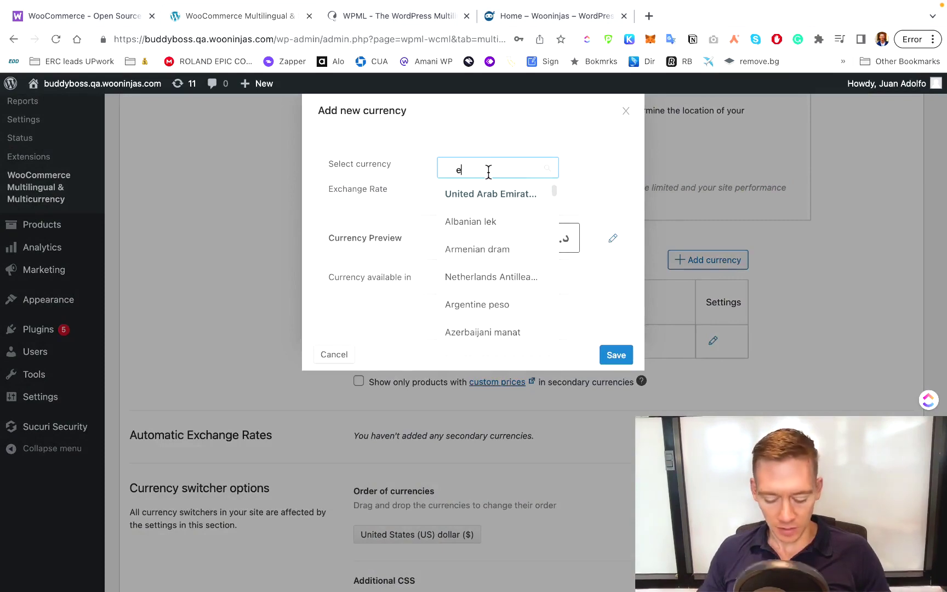
pyautogui.write('u')
pyautogui.click(477, 194)
pyautogui.click(616, 355)
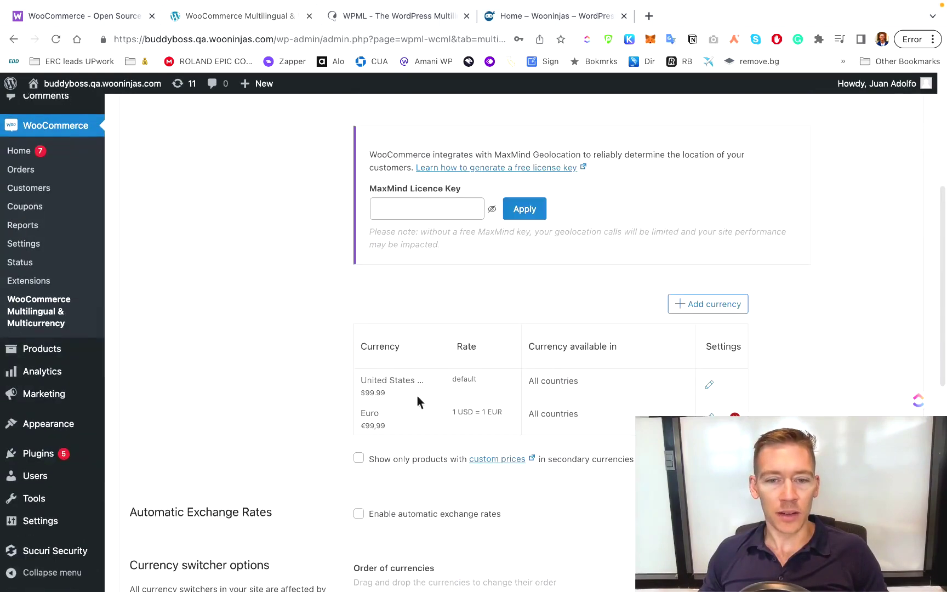
pyautogui.click(688, 307)
pyautogui.click(514, 181)
pyautogui.write('sing')
pyautogui.press('Return')
pyautogui.click(614, 358)
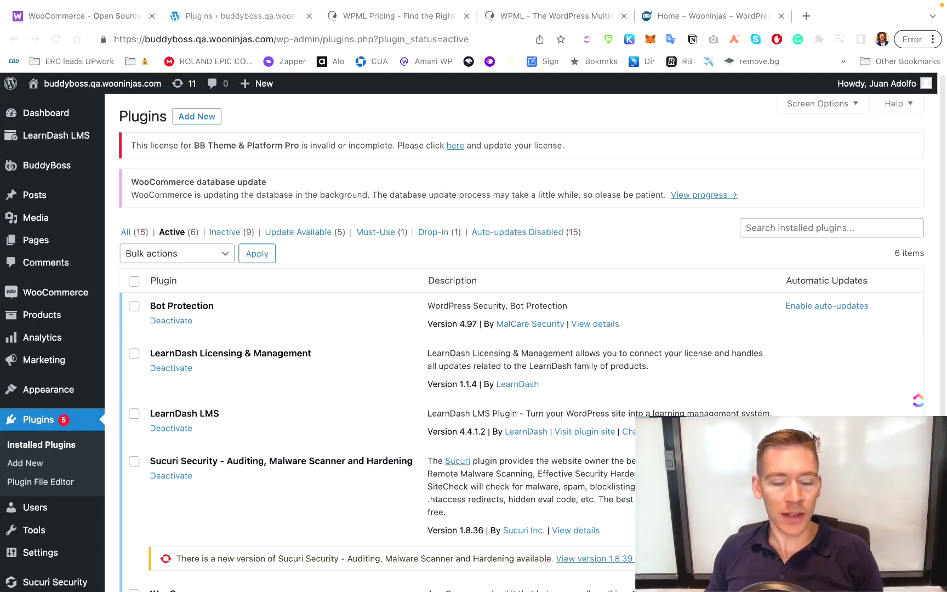
# Open WooCommerce Multilingual & Multicurrency's Multilingual Settings from the active plugins list
pyautogui.scroll(-4, 521, 329)
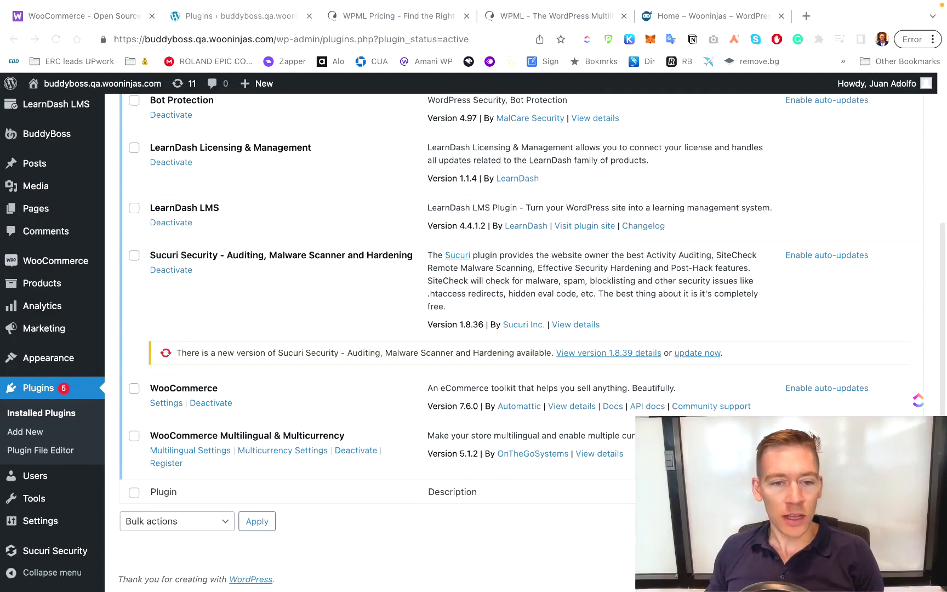
pyautogui.click(200, 457)
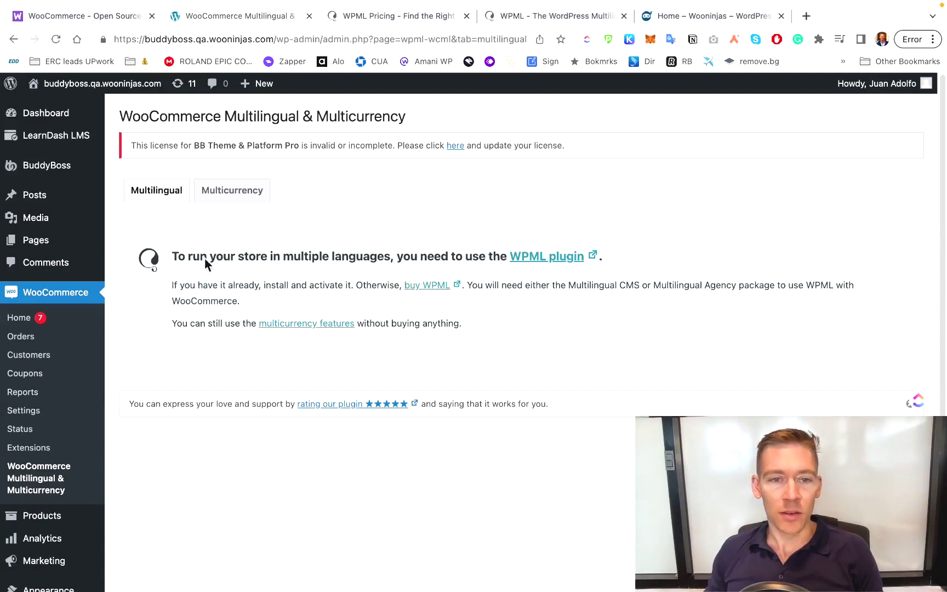
# Follow the notice's buy WPML link to wpml.org in a new tab
pyautogui.moveTo(209, 253); pyautogui.dragTo(472, 253)
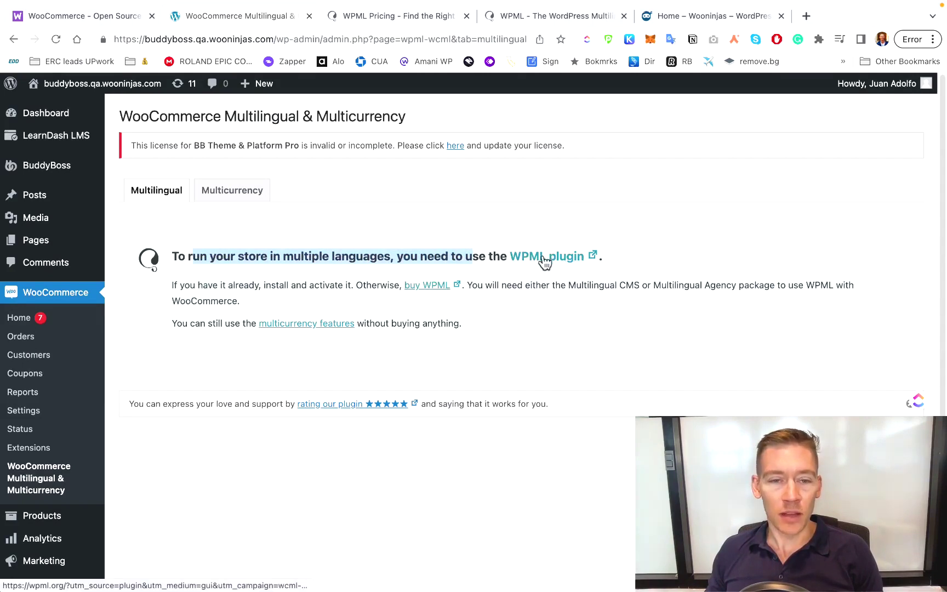
pyautogui.moveTo(285, 285); pyautogui.dragTo(343, 285)
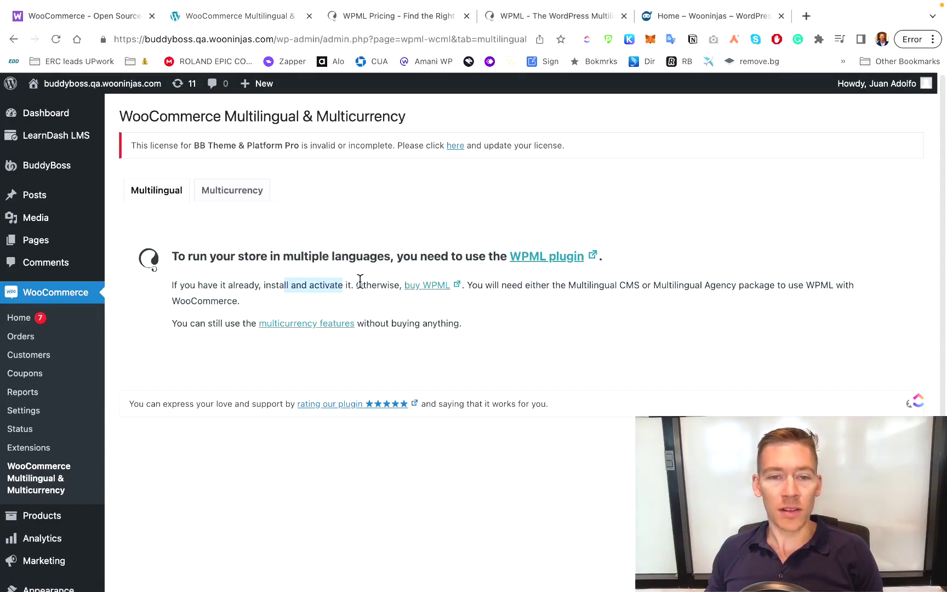
pyautogui.click(433, 288)
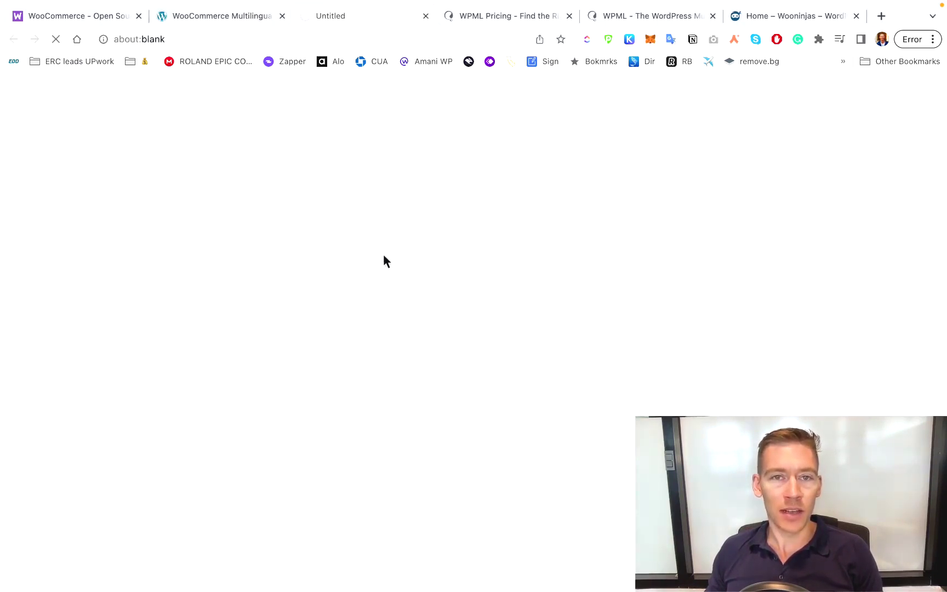
# Compare WPML plans Blog $39, CMS $99 and Agency $199, noting the money-back guarantee
pyautogui.scroll(-5, 307, 283)
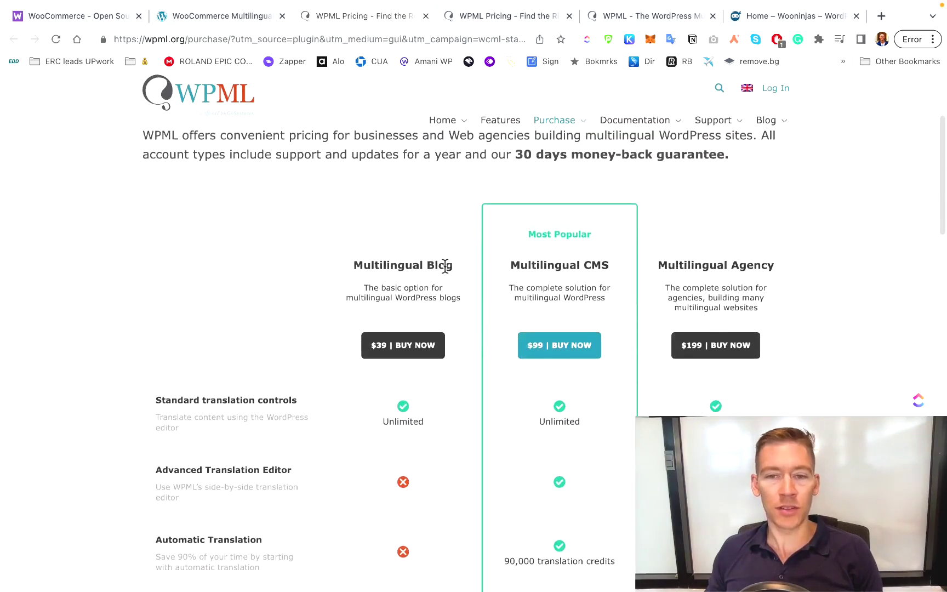
pyautogui.scroll(1, 429, 302)
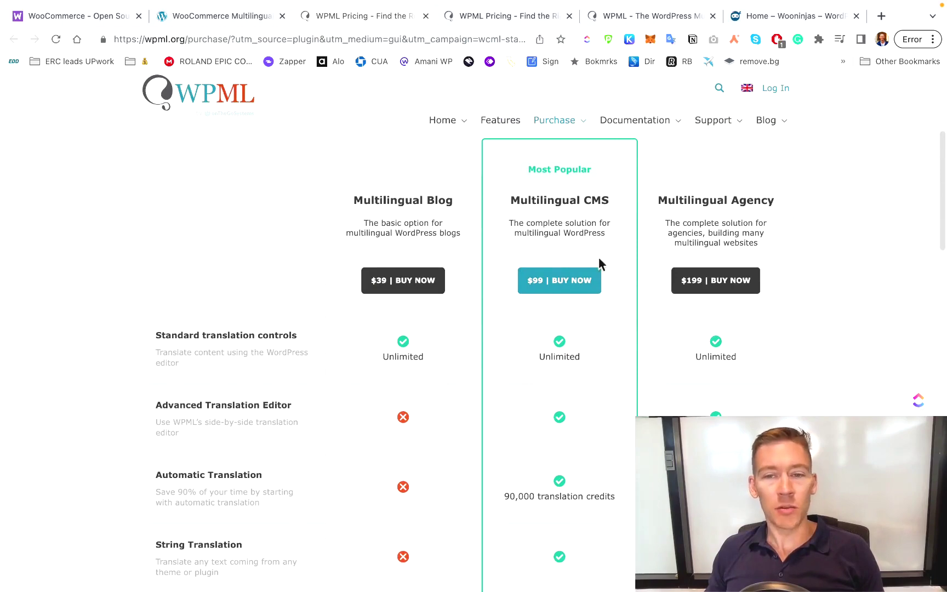
pyautogui.scroll(-2, 548, 249)
pyautogui.scroll(6, 545, 247)
pyautogui.scroll(-2, 545, 247)
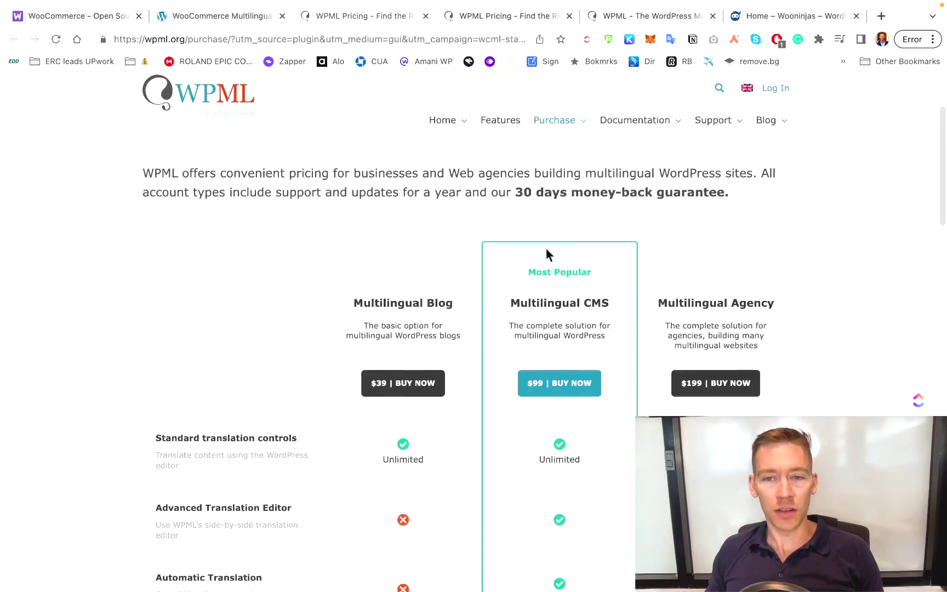
pyautogui.moveTo(545, 191); pyautogui.dragTo(701, 191)
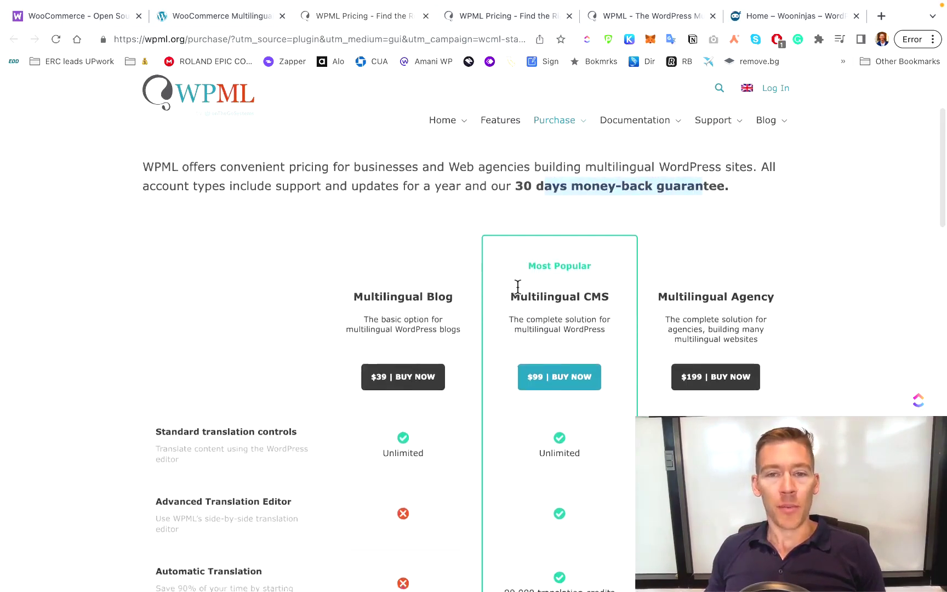
pyautogui.scroll(3, 493, 220)
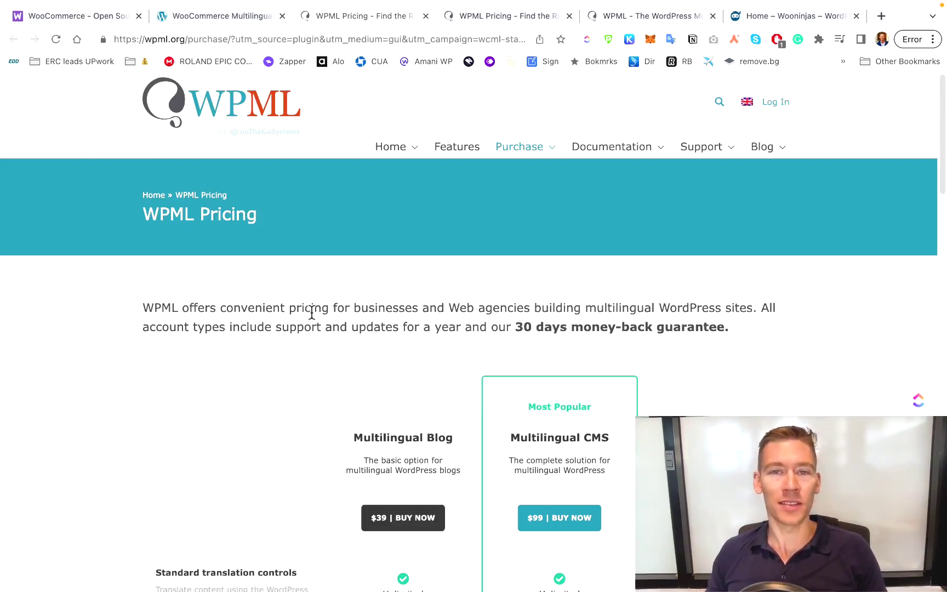
# Switch to the Home – Wooninjas browser tab
pyautogui.press('super+9')
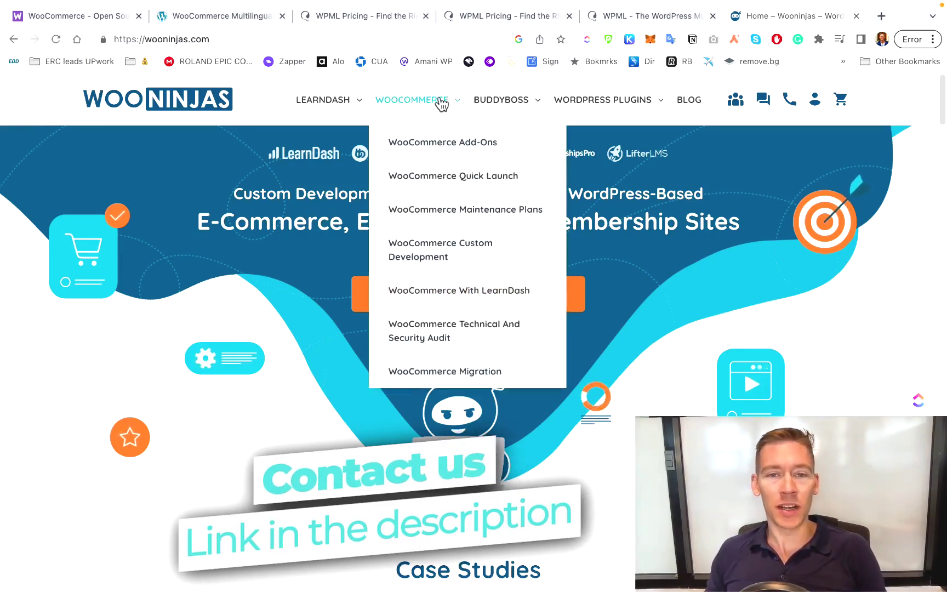
# Open WooNinjas' WooCommerce Services page and focus the Have Something In Mind form's Your Name field
pyautogui.click(441, 100)
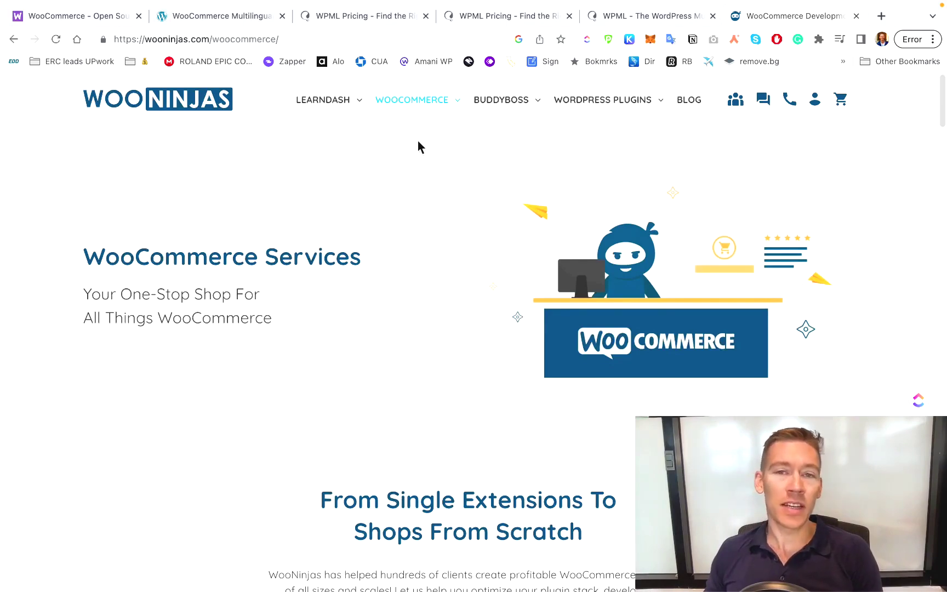
pyautogui.scroll(-20, 417, 144)
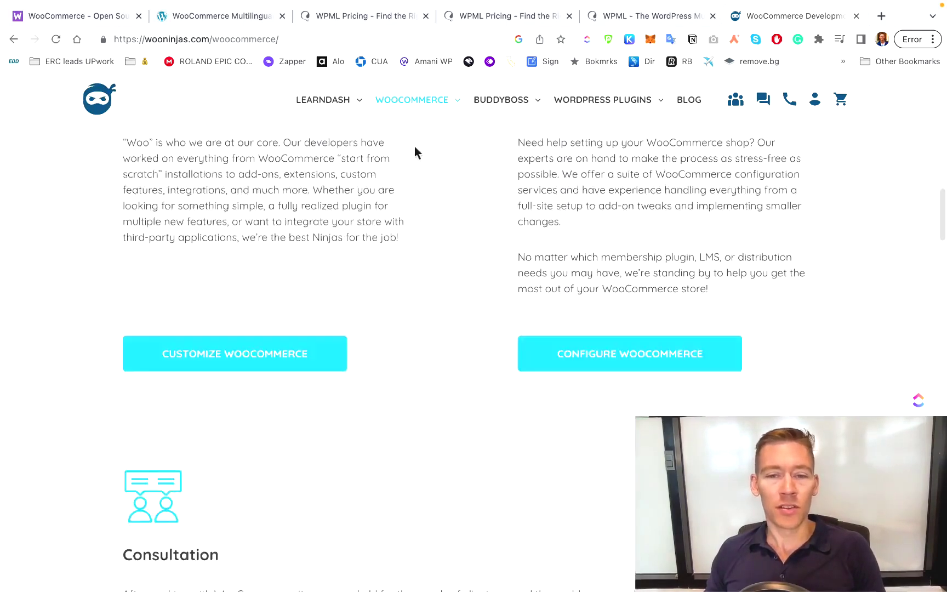
pyautogui.scroll(-15, 415, 147)
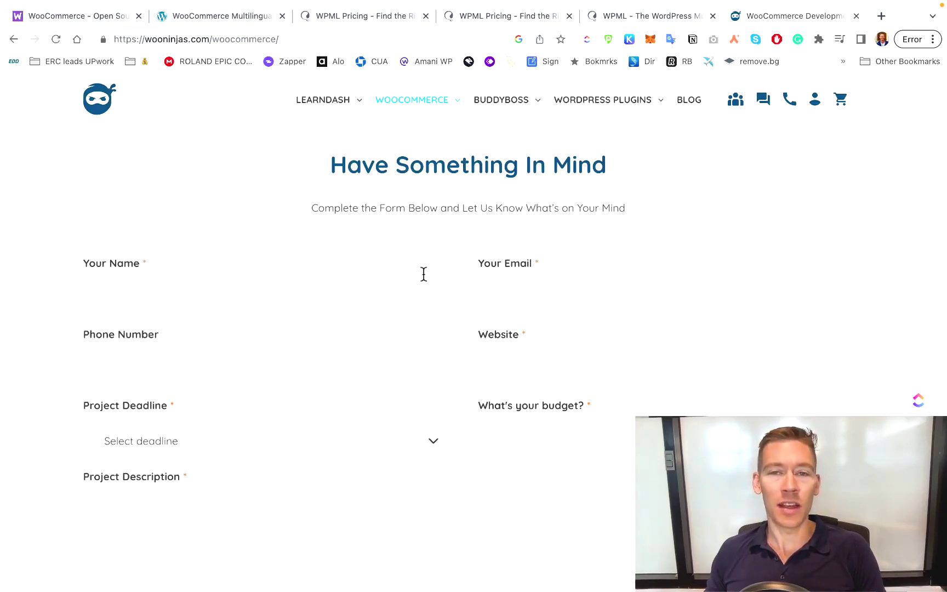
pyautogui.click(404, 283)
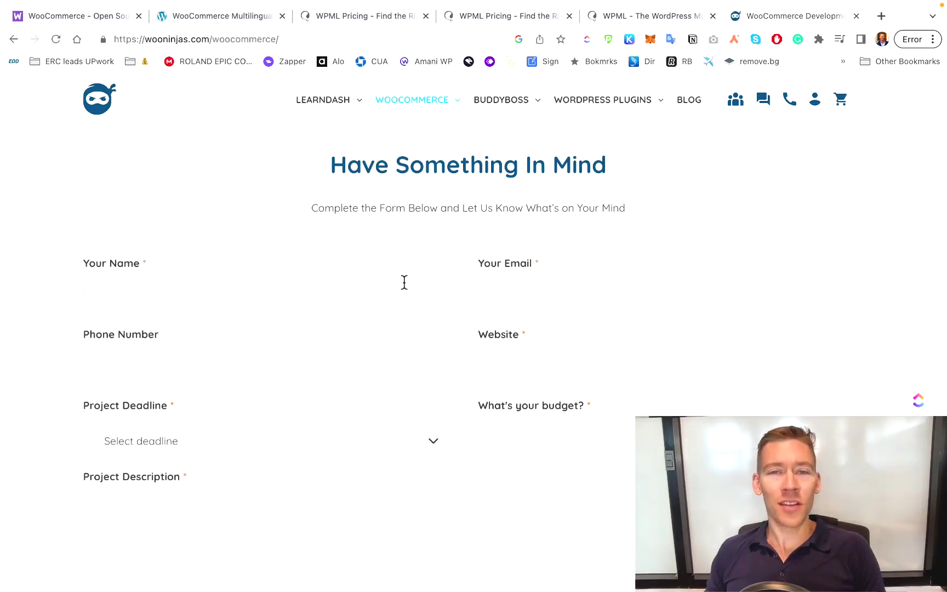